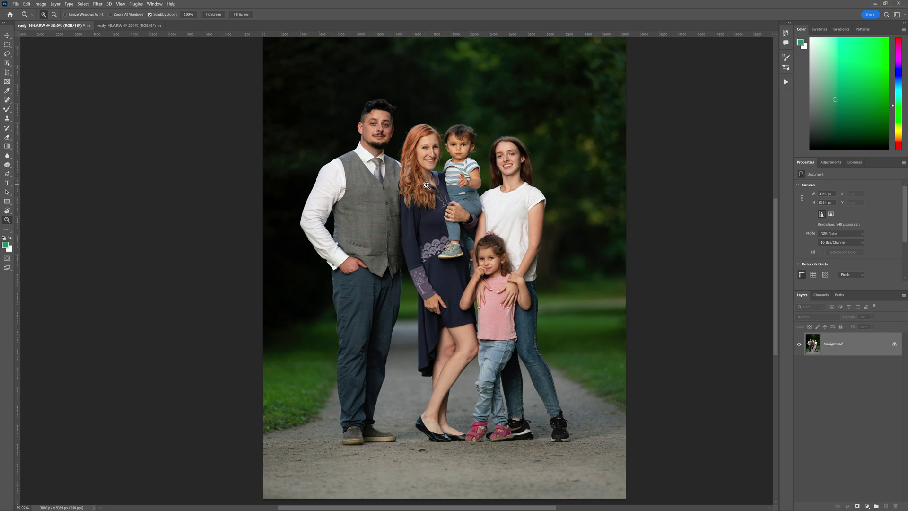
Zoom in on the vest's colour moiré in rudy-164.ARW, then compare the vest in rudy-45.ARW.
{"action": "left_click_drag", "start_coordinate": [414, 190], "coordinate": [426, 190]}
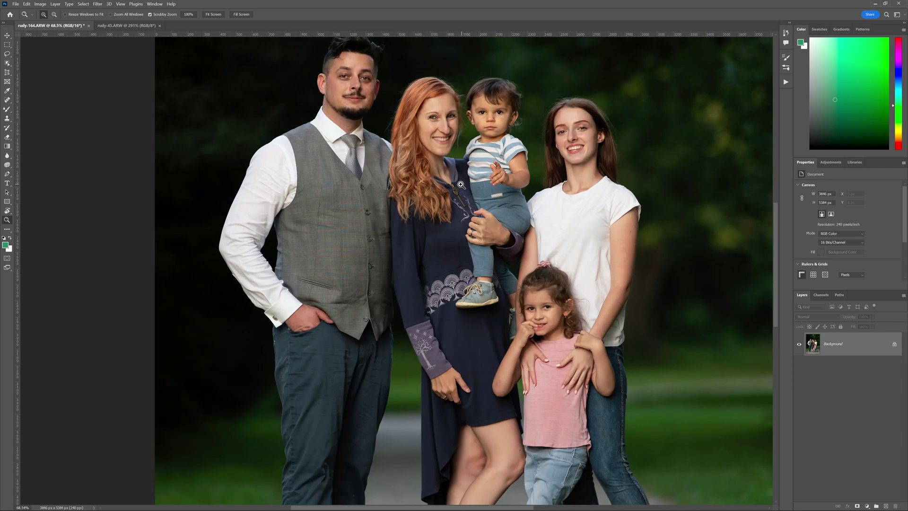
{"action": "left_click", "coordinate": [369, 190]}
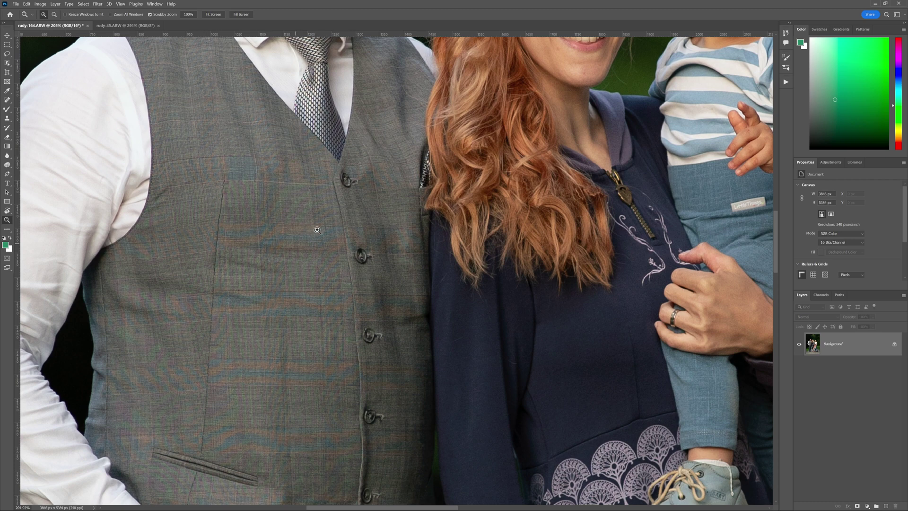
{"action": "left_click_drag", "start_coordinate": [305, 231], "coordinate": [272, 233]}
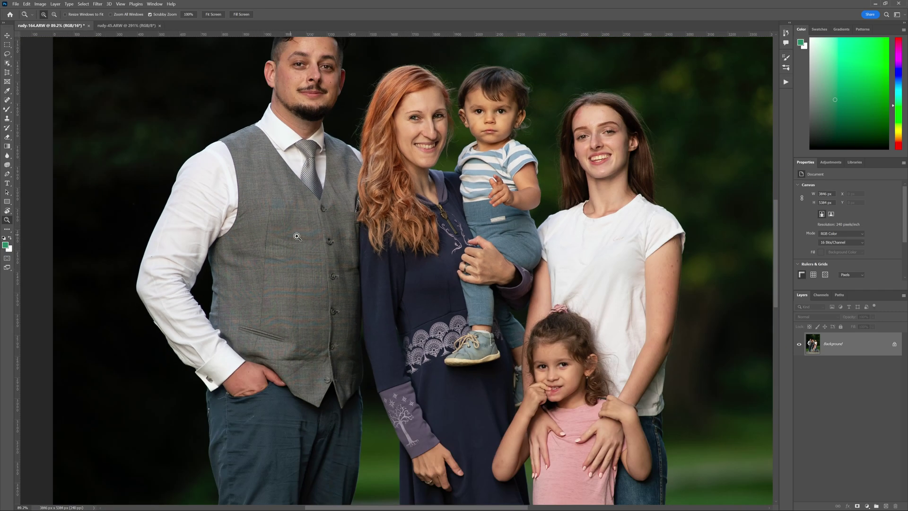
{"action": "left_click_drag", "start_coordinate": [281, 235], "coordinate": [308, 236]}
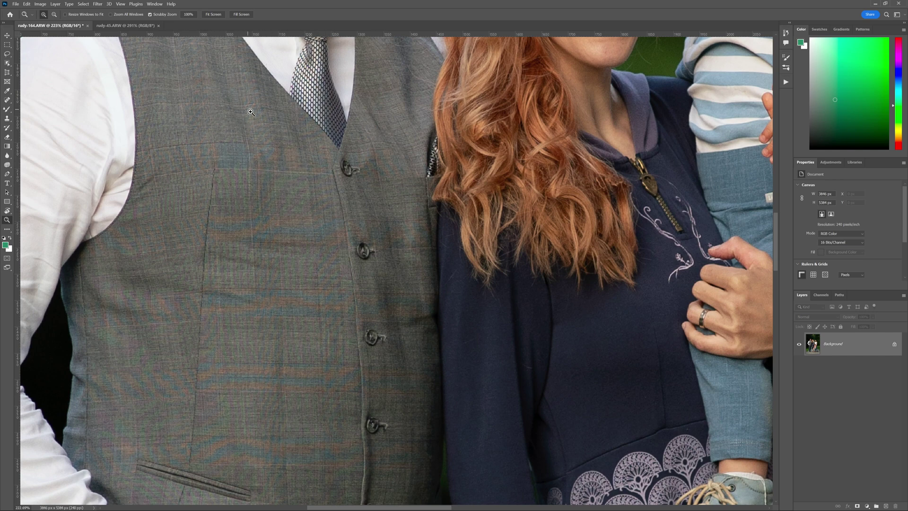
{"action": "left_click_drag", "start_coordinate": [260, 239], "coordinate": [306, 213]}
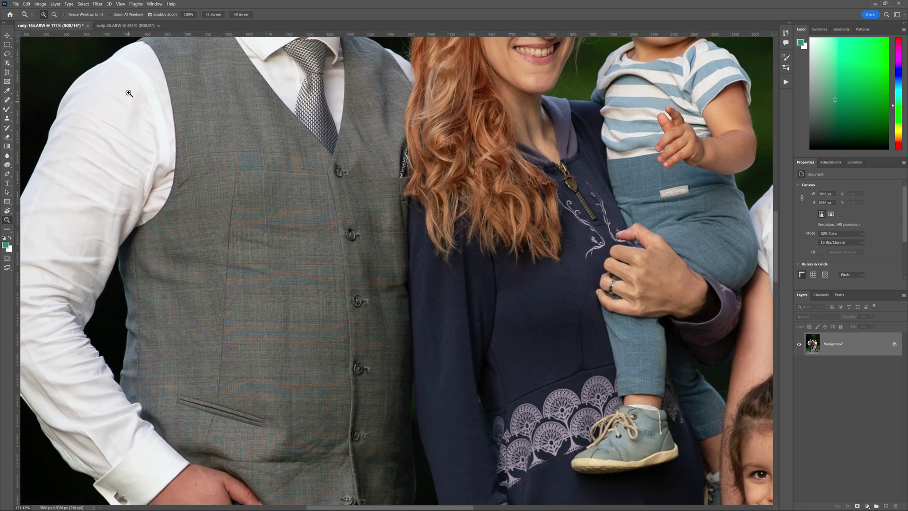
{"action": "left_click", "coordinate": [126, 27]}
{"action": "left_click_drag", "start_coordinate": [339, 191], "coordinate": [402, 211]}
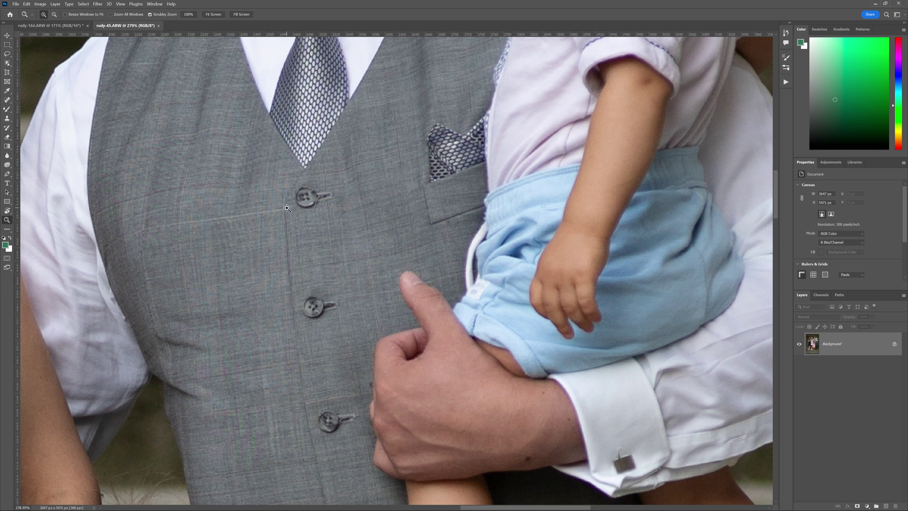
Return to the rudy-164.ARW family portrait zoomed out to the full image.
{"action": "scroll", "coordinate": [270, 254], "scroll_direction": "down", "scroll_amount": 5}
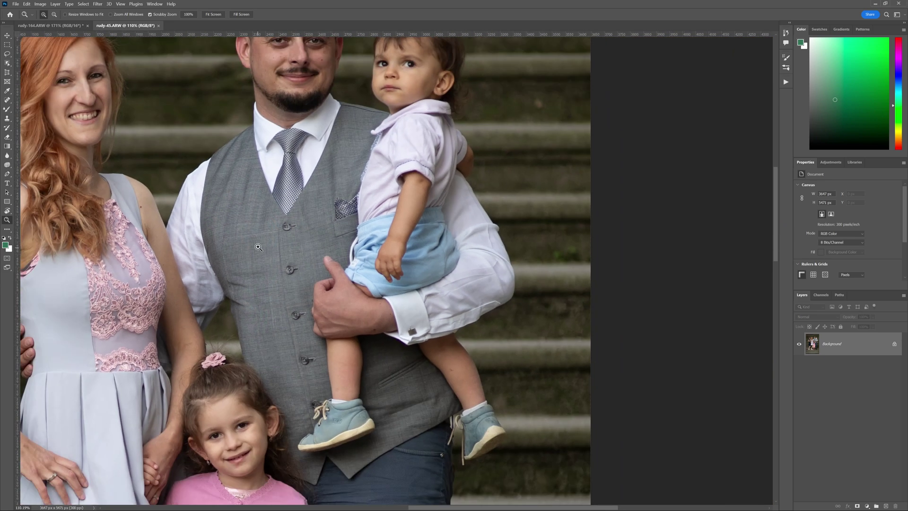
{"action": "scroll", "coordinate": [259, 249], "scroll_direction": "up", "scroll_amount": 5}
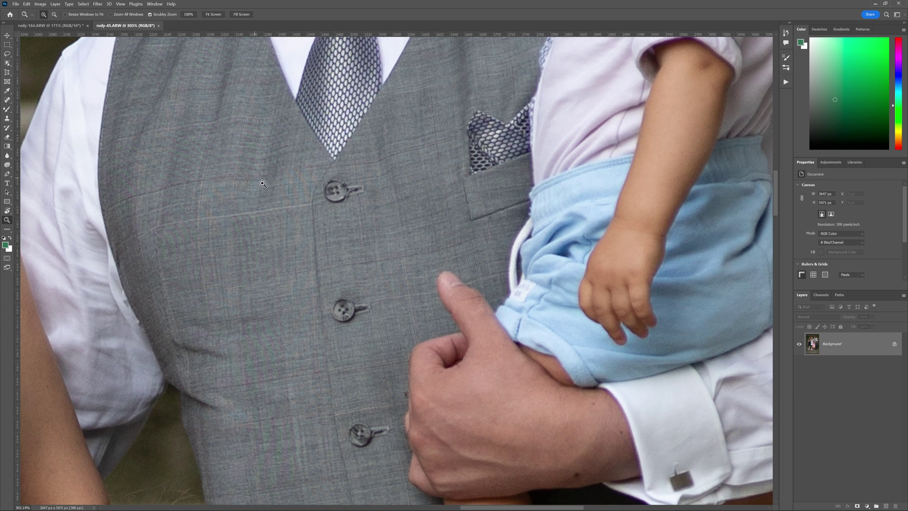
{"action": "left_click", "coordinate": [62, 26]}
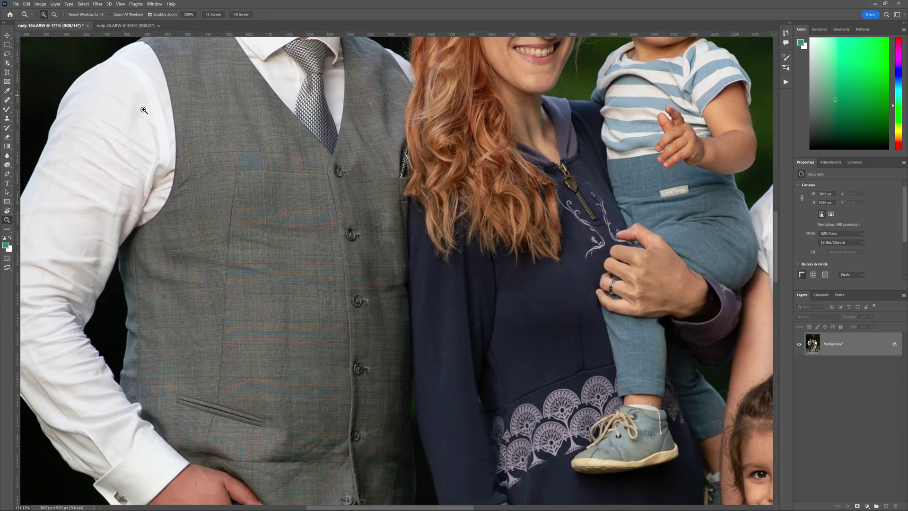
{"action": "scroll", "coordinate": [290, 204], "scroll_direction": "down", "scroll_amount": 5}
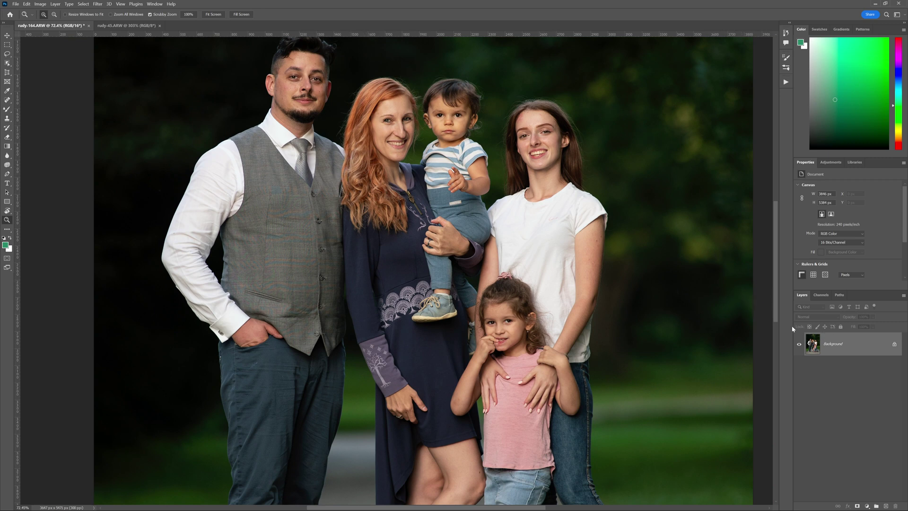
Duplicate the Background into Layer 1 with Ctrl+J and run the Camera Raw Filter on it.
{"action": "key", "text": "ctrl+j"}
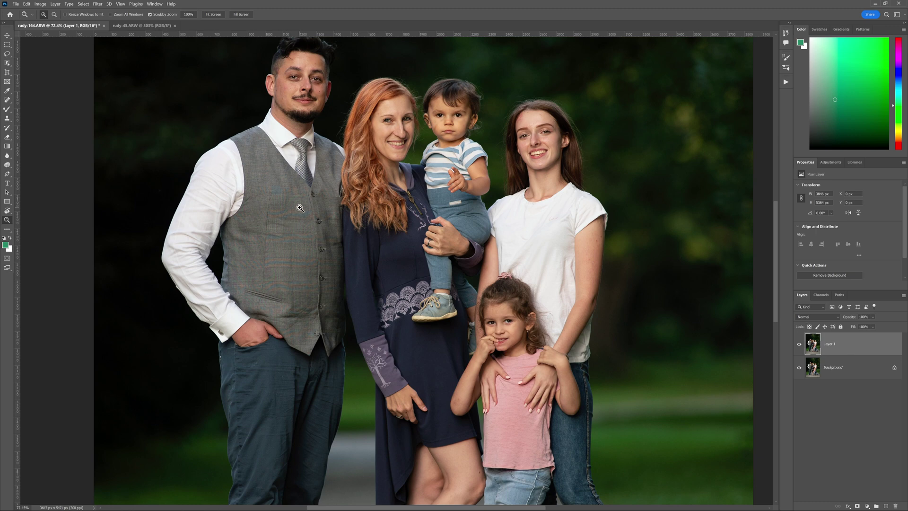
{"action": "scroll", "coordinate": [300, 208], "scroll_direction": "up", "scroll_amount": 3}
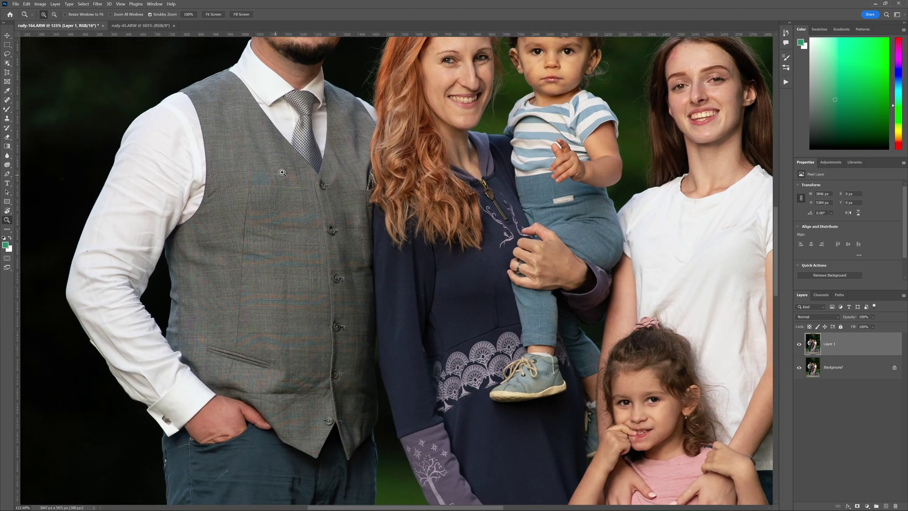
{"action": "left_click", "coordinate": [98, 4]}
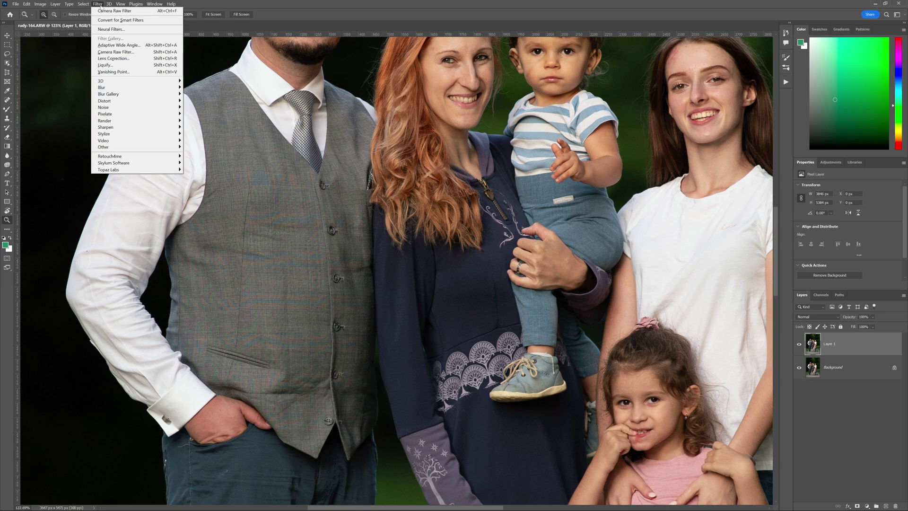
{"action": "left_click", "coordinate": [130, 53]}
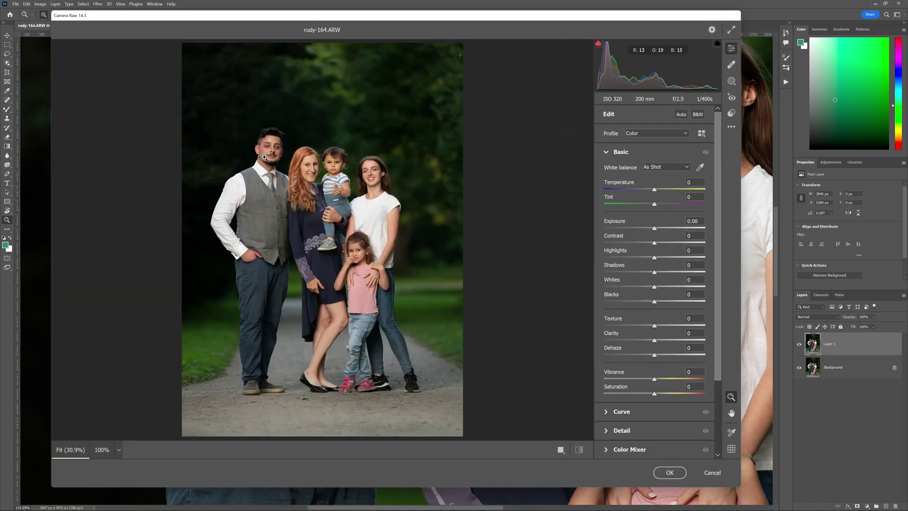
Zoom the Camera Raw preview onto the vest and create a new Brush mask.
{"action": "left_click_drag", "start_coordinate": [258, 212], "coordinate": [316, 203]}
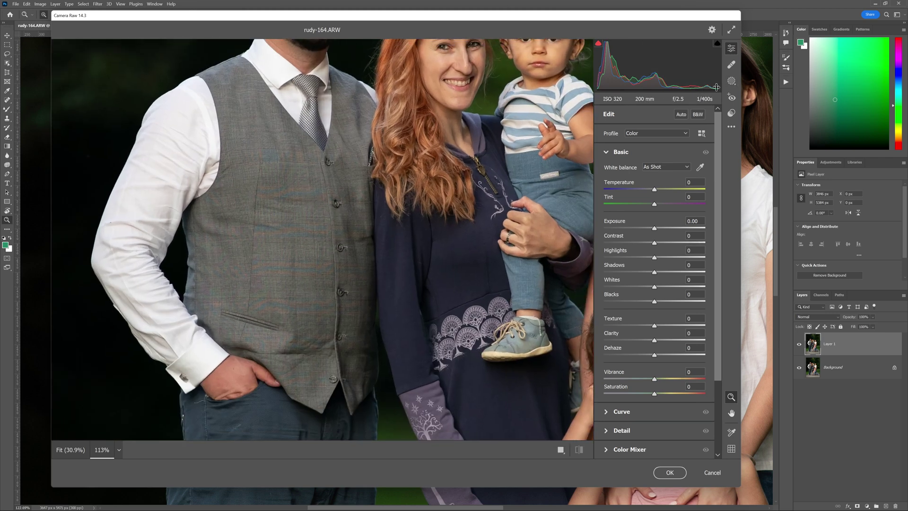
{"action": "left_click", "coordinate": [732, 83]}
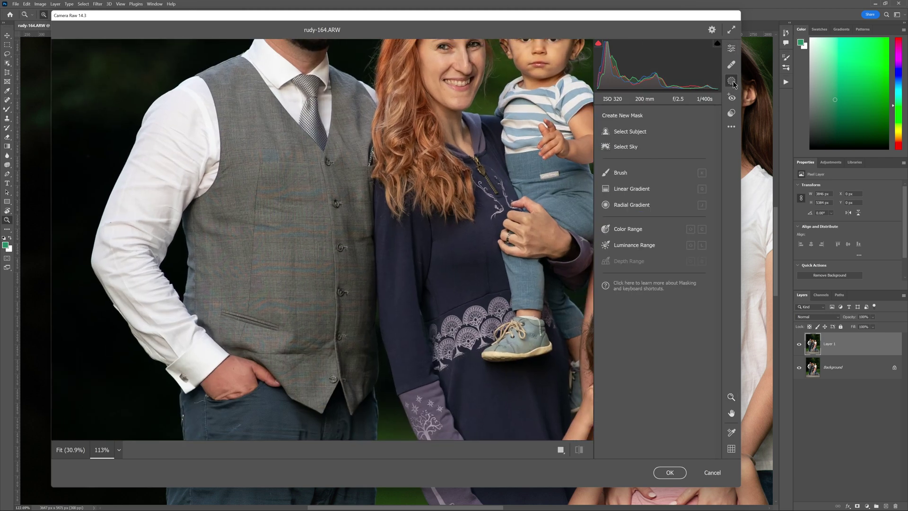
{"action": "left_click", "coordinate": [619, 174]}
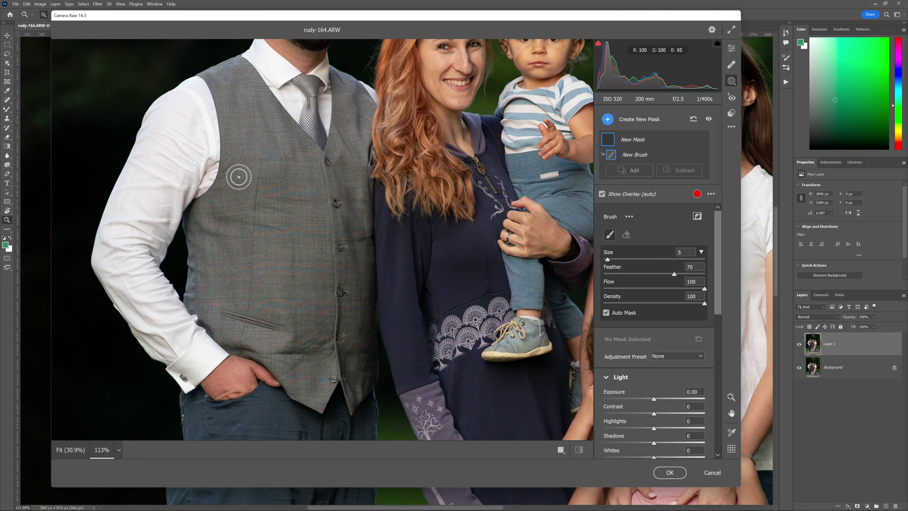
Paint Mask 1 over the man's whole grey vest and tie knot, shrinking the brush to size 3.
{"action": "key", "text": "bracketright"}
{"action": "key", "text": "bracketright"}
{"action": "key", "text": "bracketright"}
{"action": "key", "text": "bracketleft"}
{"action": "key", "text": "bracketleft"}
{"action": "key", "text": "bracketleft"}
{"action": "mouse_move", "coordinate": [279, 162]}
{"action": "left_mouse_down"}
{"action": "mouse_move", "coordinate": [265, 177]}
{"action": "mouse_move", "coordinate": [260, 133]}
{"action": "mouse_move", "coordinate": [239, 126]}
{"action": "mouse_move", "coordinate": [220, 77]}
{"action": "mouse_move", "coordinate": [240, 67]}
{"action": "mouse_move", "coordinate": [274, 138]}
{"action": "mouse_move", "coordinate": [280, 132]}
{"action": "mouse_move", "coordinate": [253, 168]}
{"action": "mouse_move", "coordinate": [234, 153]}
{"action": "mouse_move", "coordinate": [241, 149]}
{"action": "mouse_move", "coordinate": [214, 217]}
{"action": "mouse_move", "coordinate": [206, 210]}
{"action": "mouse_move", "coordinate": [200, 229]}
{"action": "mouse_move", "coordinate": [212, 276]}
{"action": "mouse_move", "coordinate": [199, 256]}
{"action": "mouse_move", "coordinate": [219, 298]}
{"action": "mouse_move", "coordinate": [212, 271]}
{"action": "mouse_move", "coordinate": [200, 294]}
{"action": "mouse_move", "coordinate": [205, 318]}
{"action": "mouse_move", "coordinate": [240, 341]}
{"action": "mouse_move", "coordinate": [267, 320]}
{"action": "mouse_move", "coordinate": [248, 333]}
{"action": "mouse_move", "coordinate": [254, 346]}
{"action": "mouse_move", "coordinate": [302, 371]}
{"action": "mouse_move", "coordinate": [318, 398]}
{"action": "mouse_move", "coordinate": [338, 344]}
{"action": "mouse_move", "coordinate": [331, 299]}
{"action": "mouse_move", "coordinate": [302, 290]}
{"action": "mouse_move", "coordinate": [291, 309]}
{"action": "mouse_move", "coordinate": [288, 251]}
{"action": "mouse_move", "coordinate": [264, 198]}
{"action": "mouse_move", "coordinate": [238, 222]}
{"action": "mouse_move", "coordinate": [244, 313]}
{"action": "mouse_move", "coordinate": [268, 282]}
{"action": "mouse_move", "coordinate": [272, 195]}
{"action": "mouse_move", "coordinate": [266, 248]}
{"action": "mouse_move", "coordinate": [232, 187]}
{"action": "mouse_move", "coordinate": [259, 190]}
{"action": "mouse_move", "coordinate": [252, 101]}
{"action": "mouse_move", "coordinate": [196, 97]}
{"action": "mouse_move", "coordinate": [222, 83]}
{"action": "mouse_move", "coordinate": [208, 75]}
{"action": "mouse_move", "coordinate": [309, 161]}
{"action": "mouse_move", "coordinate": [292, 154]}
{"action": "mouse_move", "coordinate": [332, 172]}
{"action": "mouse_move", "coordinate": [327, 258]}
{"action": "mouse_move", "coordinate": [321, 214]}
{"action": "mouse_move", "coordinate": [345, 189]}
{"action": "mouse_move", "coordinate": [349, 336]}
{"action": "mouse_move", "coordinate": [362, 362]}
{"action": "mouse_move", "coordinate": [351, 390]}
{"action": "mouse_move", "coordinate": [348, 129]}
{"action": "mouse_move", "coordinate": [338, 77]}
{"action": "mouse_move", "coordinate": [366, 140]}
{"action": "left_mouse_up"}
{"action": "key", "text": "bracketleft"}
{"action": "key", "text": "bracketleft"}
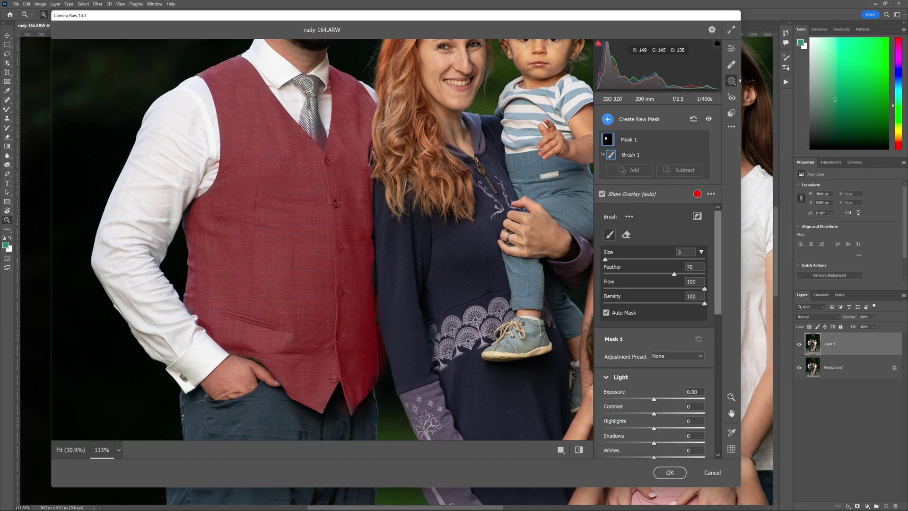
{"action": "mouse_move", "coordinate": [309, 81]}
{"action": "left_mouse_down"}
{"action": "mouse_move", "coordinate": [309, 128]}
{"action": "mouse_move", "coordinate": [306, 121]}
{"action": "mouse_move", "coordinate": [324, 156]}
{"action": "mouse_move", "coordinate": [314, 112]}
{"action": "mouse_move", "coordinate": [307, 127]}
{"action": "mouse_move", "coordinate": [310, 84]}
{"action": "mouse_move", "coordinate": [312, 136]}
{"action": "mouse_move", "coordinate": [329, 156]}
{"action": "left_mouse_up"}
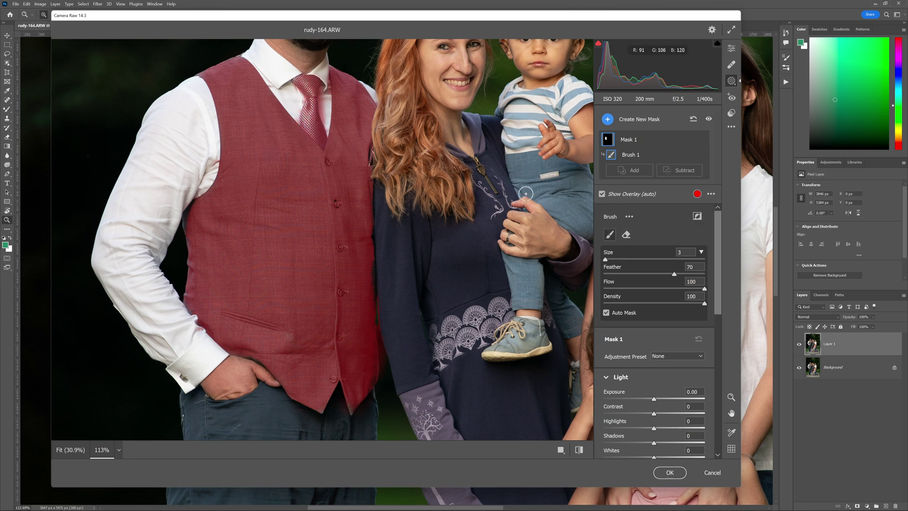
Hide the mask overlay and raise the mask's Detail Moire Reduction to +56.
{"action": "left_click", "coordinate": [602, 194]}
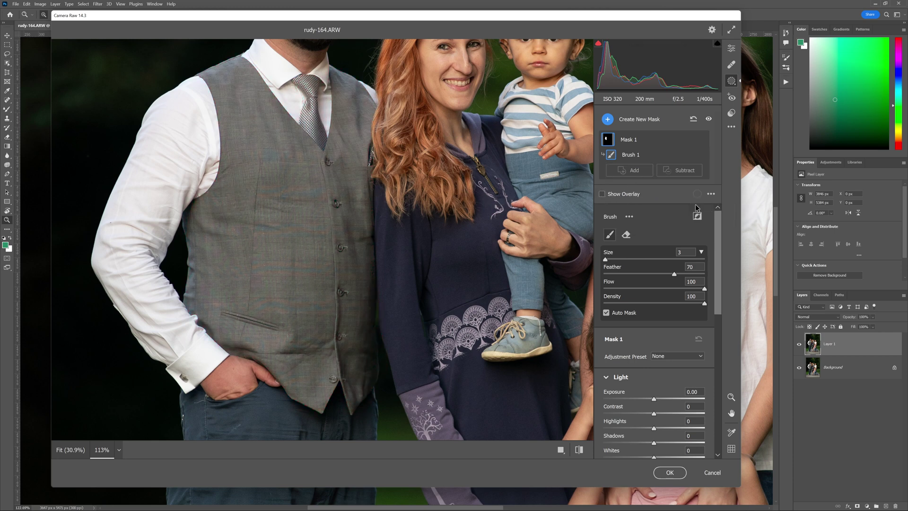
{"action": "left_click_drag", "start_coordinate": [718, 219], "coordinate": [728, 385]}
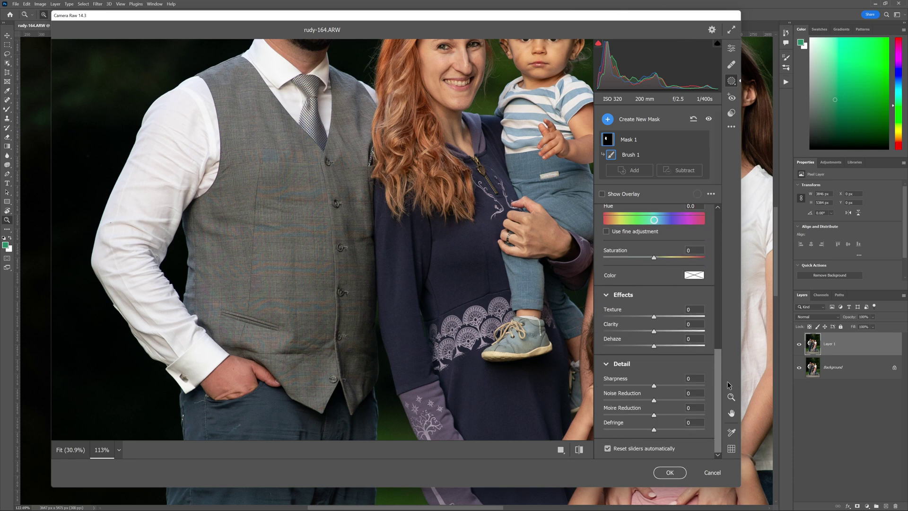
{"action": "left_click", "coordinate": [610, 367]}
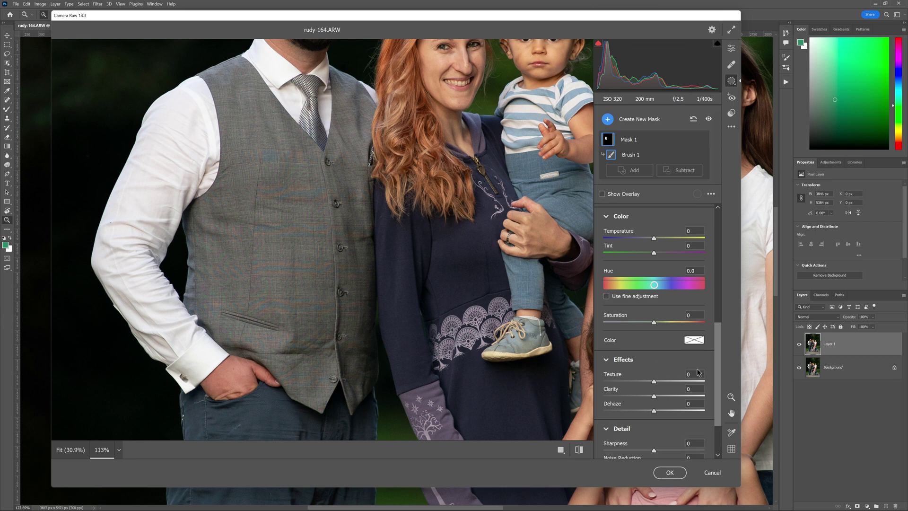
{"action": "left_click_drag", "start_coordinate": [718, 358], "coordinate": [714, 384]}
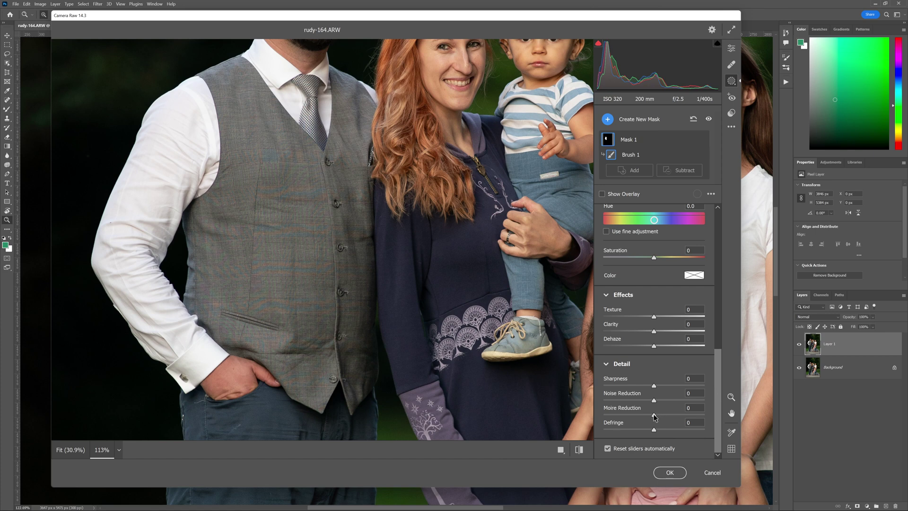
{"action": "left_click_drag", "start_coordinate": [654, 415], "coordinate": [680, 418]}
{"action": "left_click_drag", "start_coordinate": [681, 416], "coordinate": [728, 419]}
Zoom in to check the cleaned vest and apply the Camera Raw edit.
{"action": "key", "text": "z"}
{"action": "left_click_drag", "start_coordinate": [285, 187], "coordinate": [337, 212]}
{"action": "left_click", "coordinate": [679, 473]}
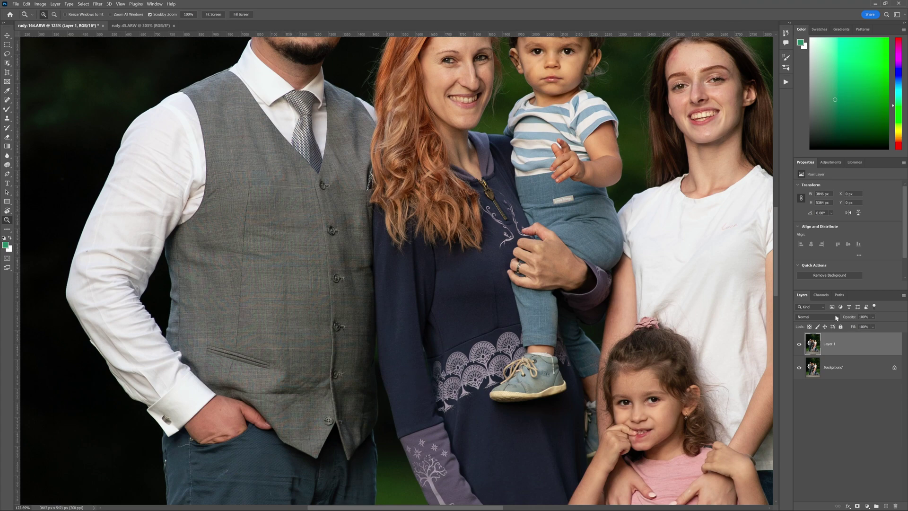
{"action": "mouse_move", "coordinate": [308, 221]}
{"action": "left_mouse_down"}
{"action": "mouse_move", "coordinate": [330, 219]}
{"action": "mouse_move", "coordinate": [296, 220]}
{"action": "mouse_move", "coordinate": [323, 221]}
{"action": "left_mouse_up"}
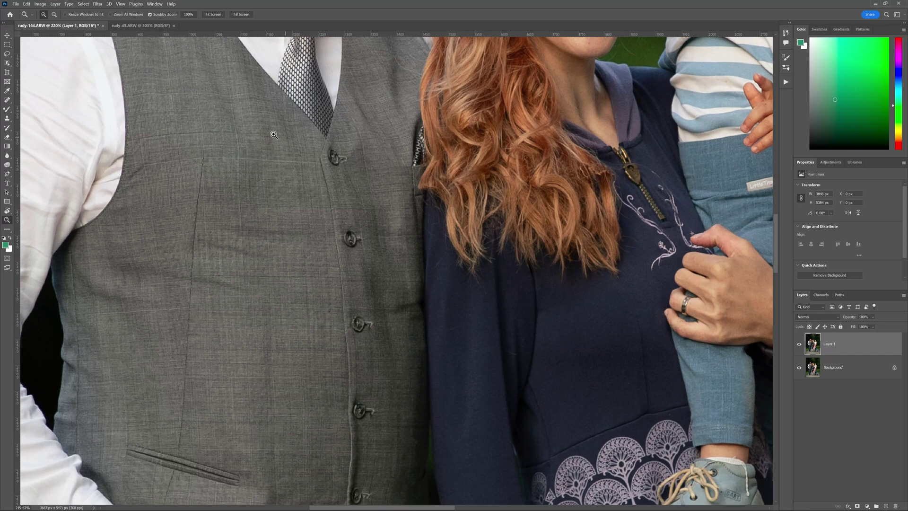
{"action": "left_click", "coordinate": [799, 344]}
{"action": "left_click", "coordinate": [800, 343]}
{"action": "key", "text": "ctrl+0"}
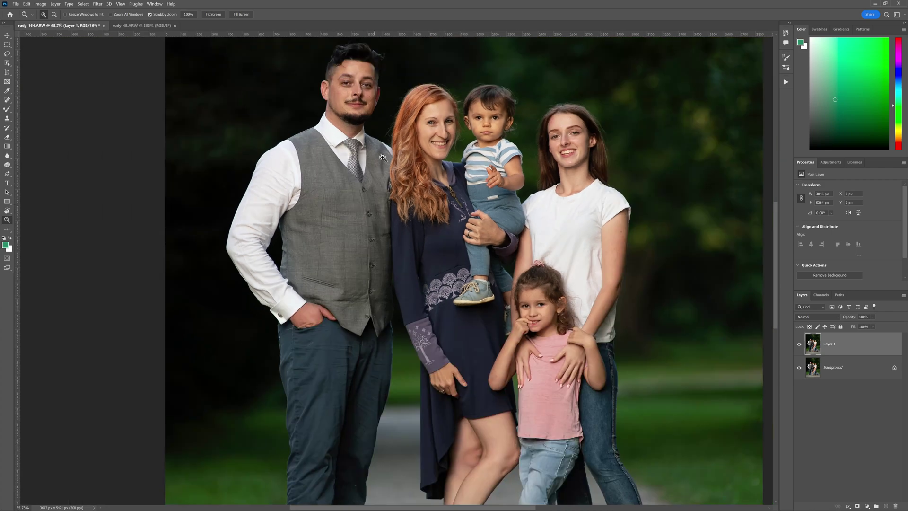
{"action": "left_click", "coordinate": [364, 142]}
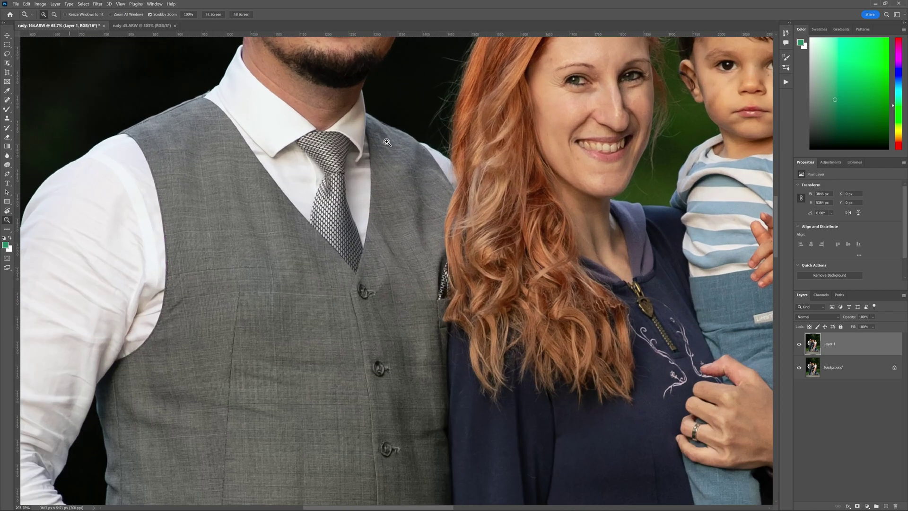
{"action": "left_click", "coordinate": [286, 227], "text": "alt"}
{"action": "mouse_move", "coordinate": [297, 278]}
{"action": "left_mouse_down"}
{"action": "mouse_move", "coordinate": [316, 285]}
{"action": "mouse_move", "coordinate": [311, 275]}
{"action": "left_mouse_up"}
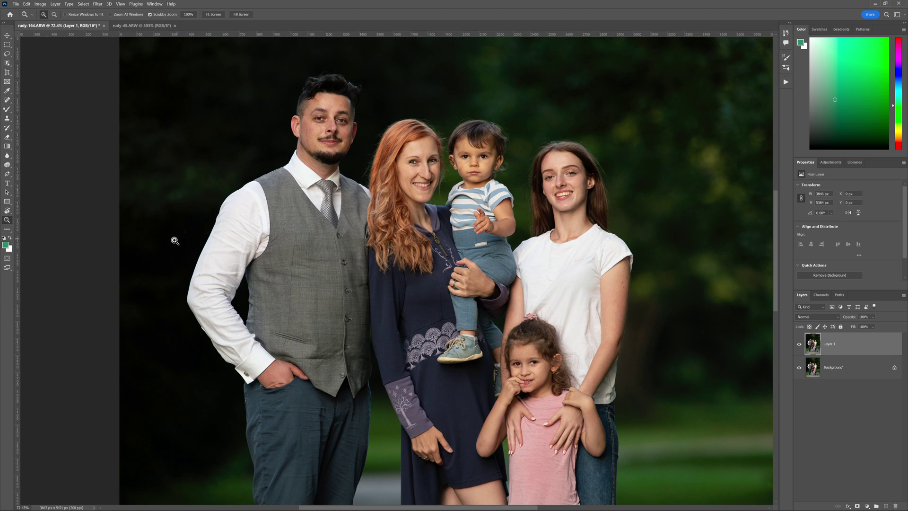
{"action": "left_click_drag", "start_coordinate": [312, 255], "coordinate": [302, 250]}
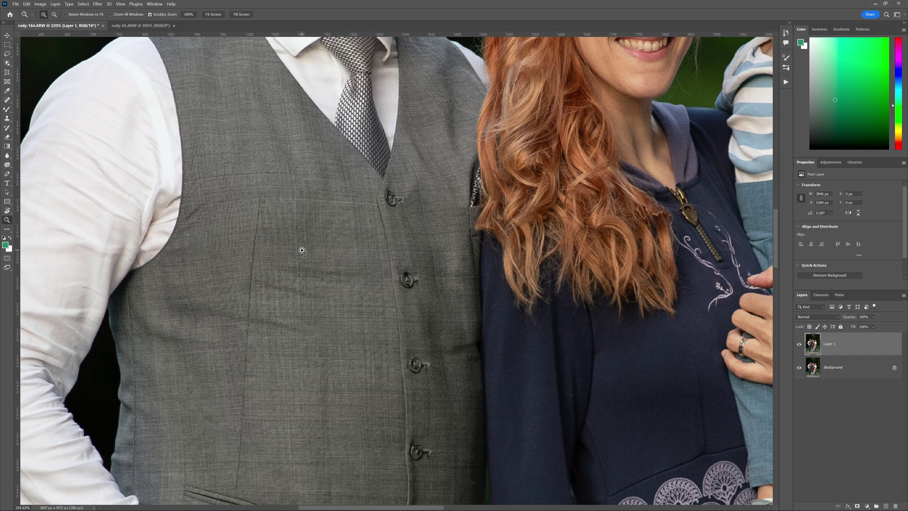
{"action": "mouse_move", "coordinate": [396, 179]}
{"action": "left_mouse_down"}
{"action": "mouse_move", "coordinate": [370, 185]}
{"action": "mouse_move", "coordinate": [411, 168]}
{"action": "mouse_move", "coordinate": [393, 185]}
{"action": "left_mouse_up"}
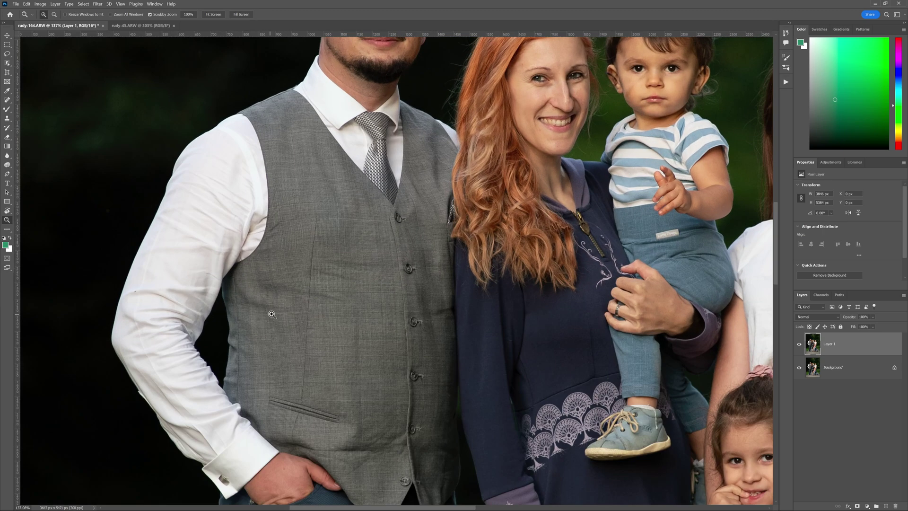